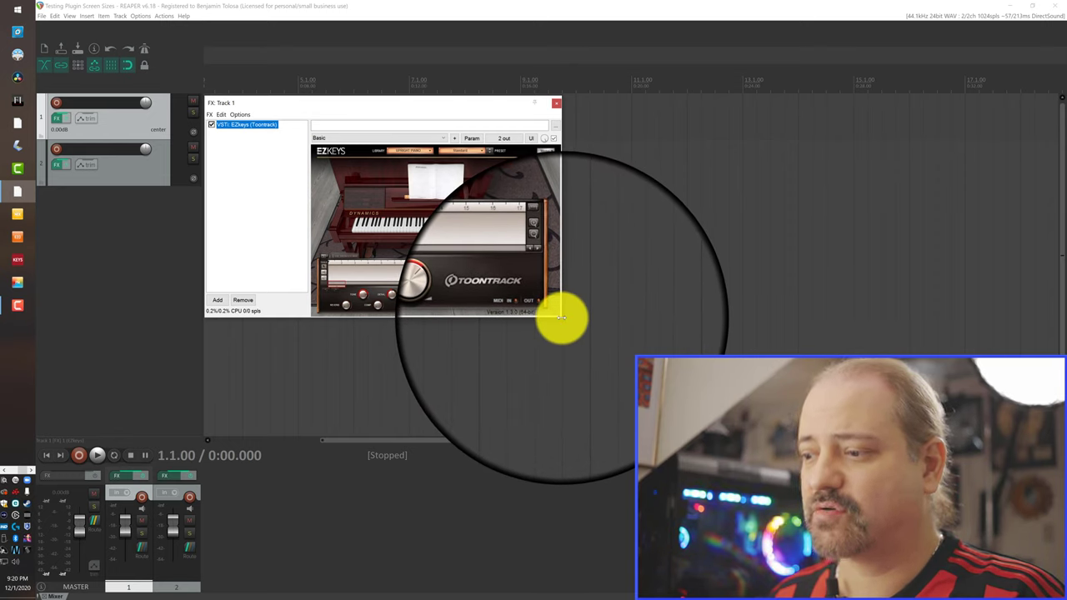
# - Drag the FX: Track 1 window's corner outward so the full EZkeys piano interface shows
pyautogui.moveTo(561, 317); pyautogui.dragTo(629, 382)
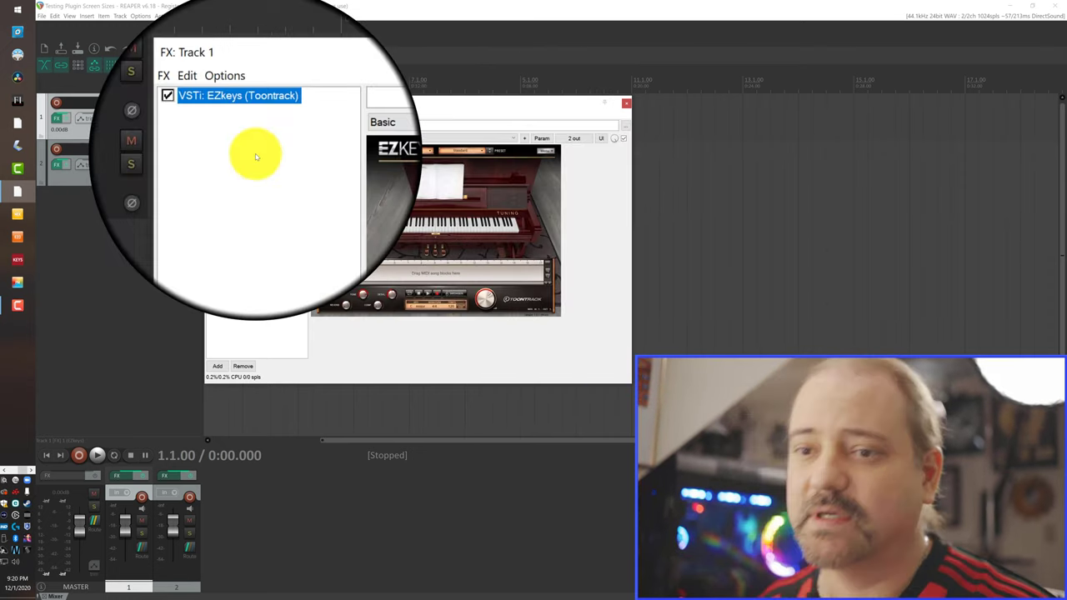
# - Open Track 2's Nectar 3 window, move it down and enlarge it, then quit REAPER
pyautogui.click(59, 161)
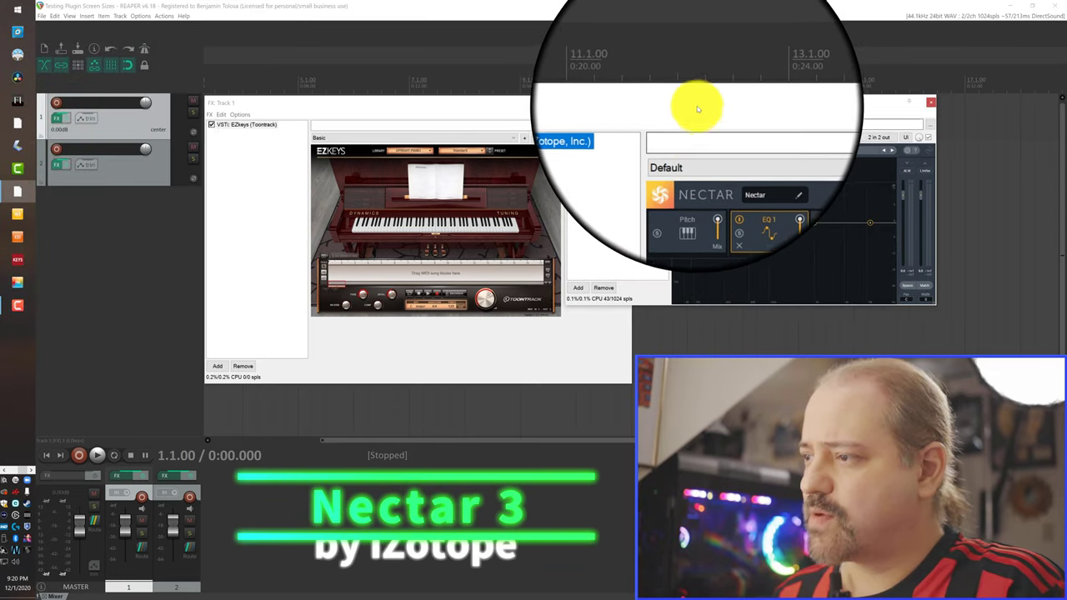
pyautogui.moveTo(699, 106); pyautogui.dragTo(710, 172)
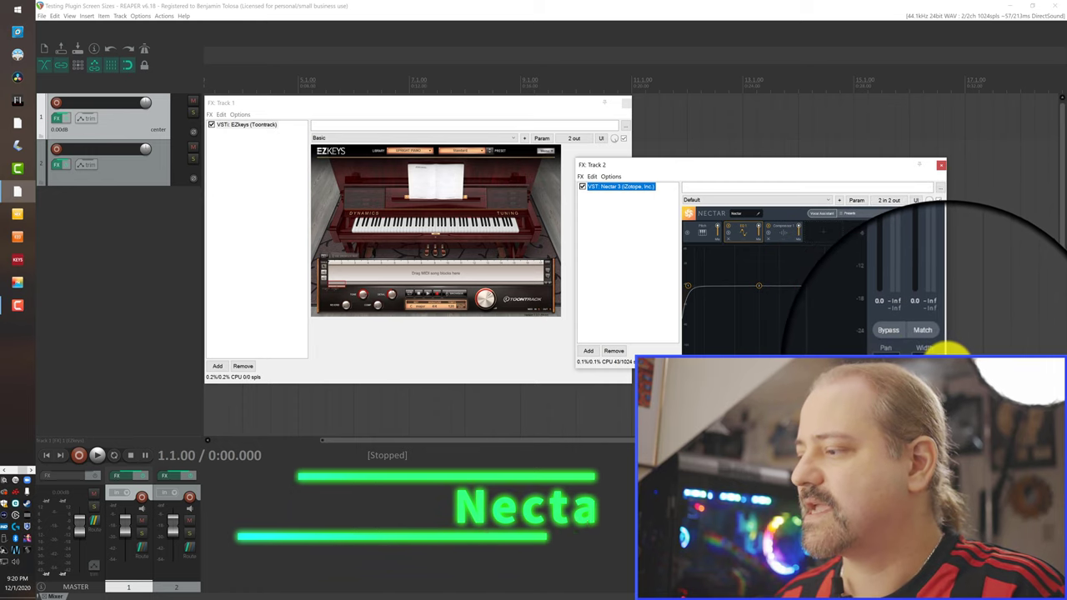
pyautogui.moveTo(948, 350); pyautogui.dragTo(1012, 430)
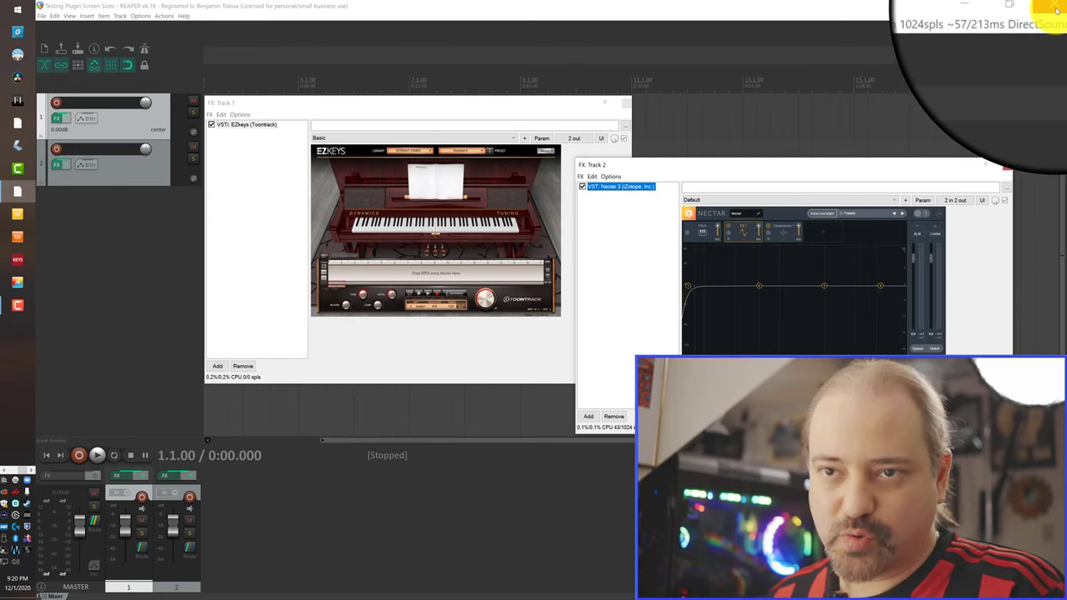
pyautogui.click(1055, 10)
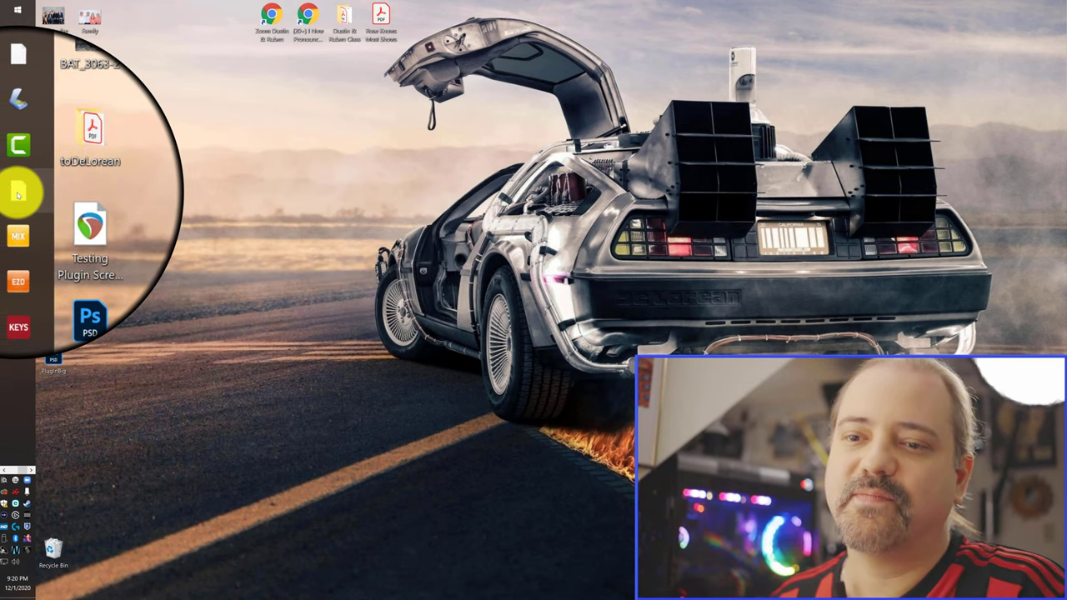
# - Open the REAPER (x64) shortcut's Properties from the taskbar jump list and move the dialog aside
pyautogui.rightClick(19, 195)
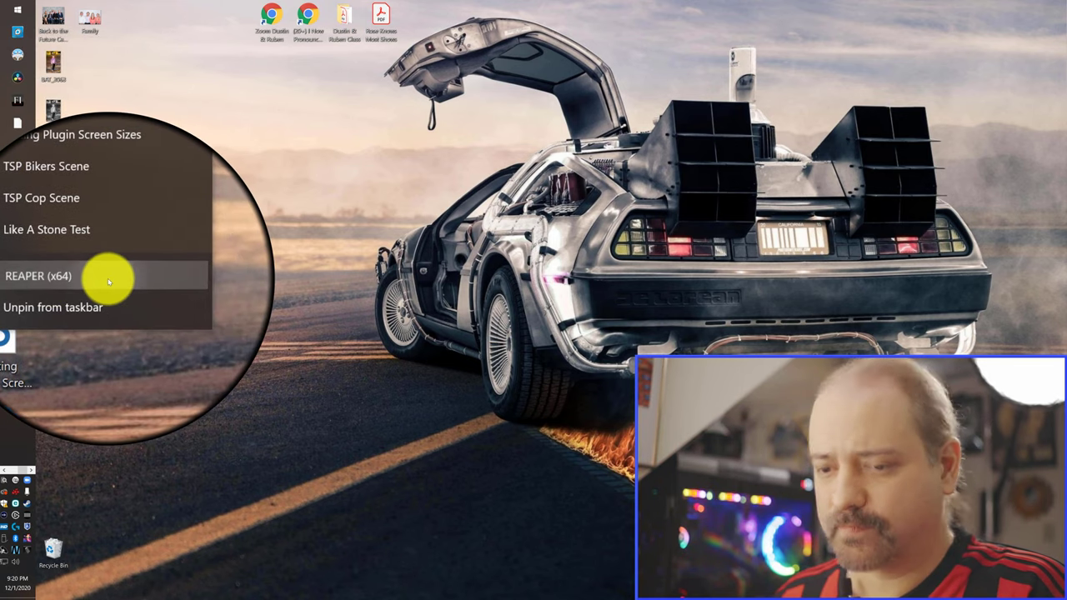
pyautogui.rightClick(108, 282)
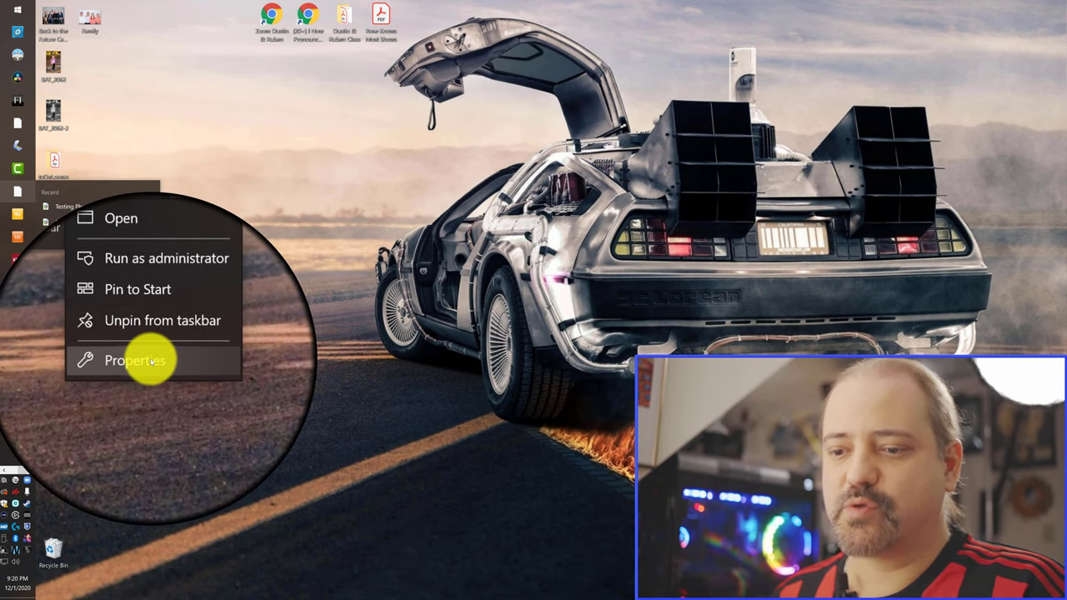
pyautogui.click(152, 360)
pyautogui.moveTo(209, 245); pyautogui.dragTo(249, 93)
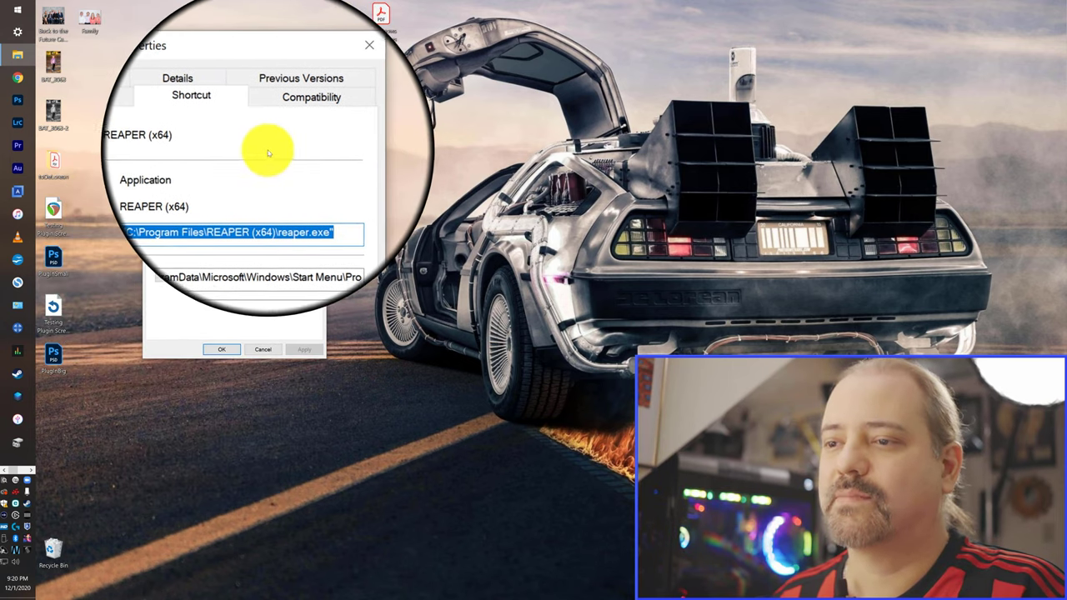
# - On the Compatibility tab, enable Override high DPI scaling behavior with System scaling, then apply
pyautogui.click(288, 115)
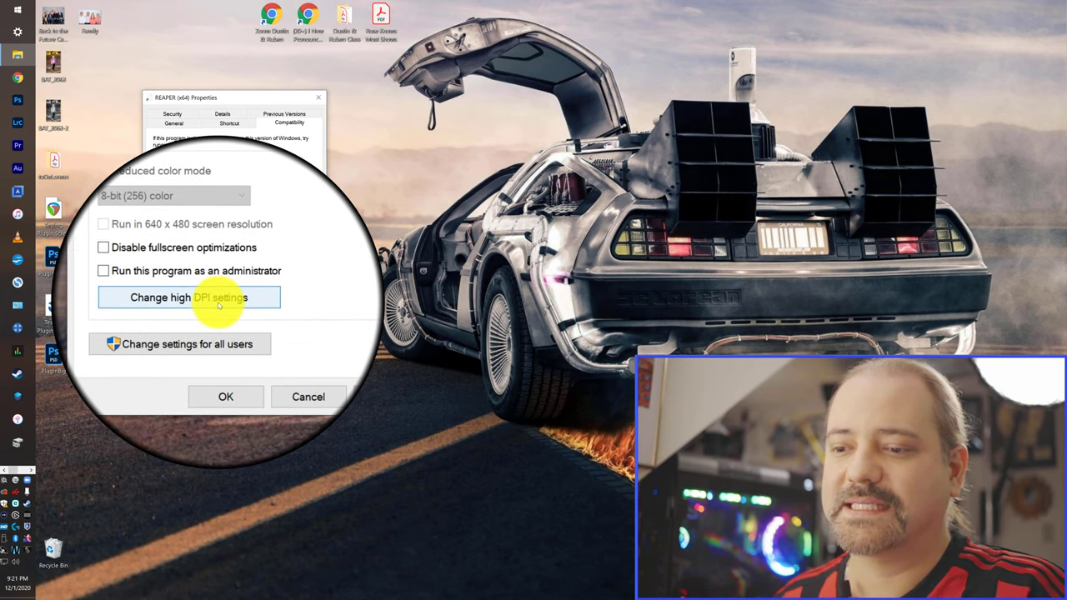
pyautogui.click(218, 305)
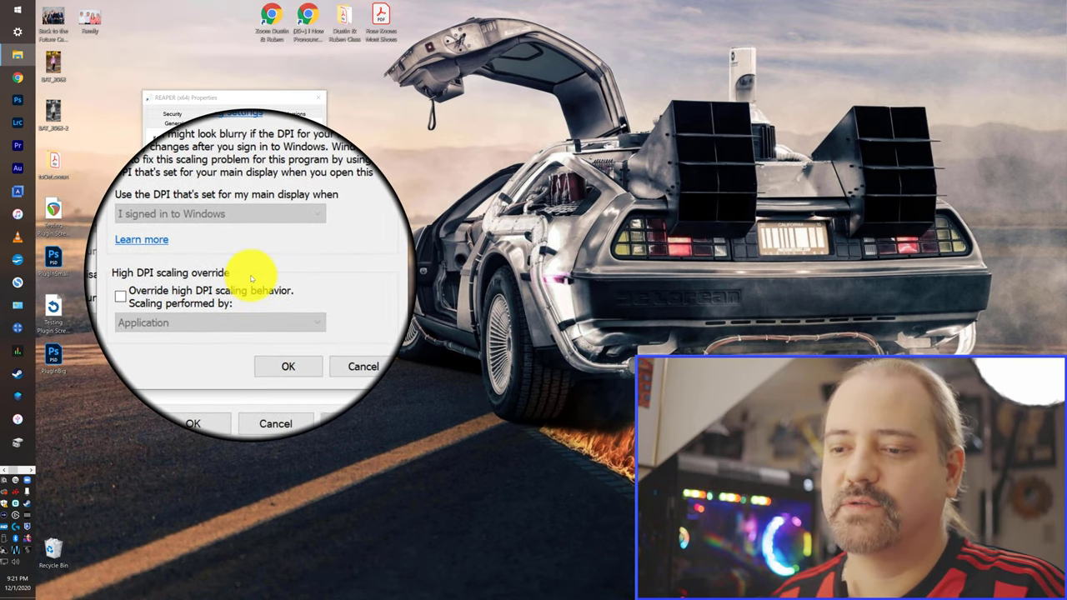
pyautogui.click(185, 286)
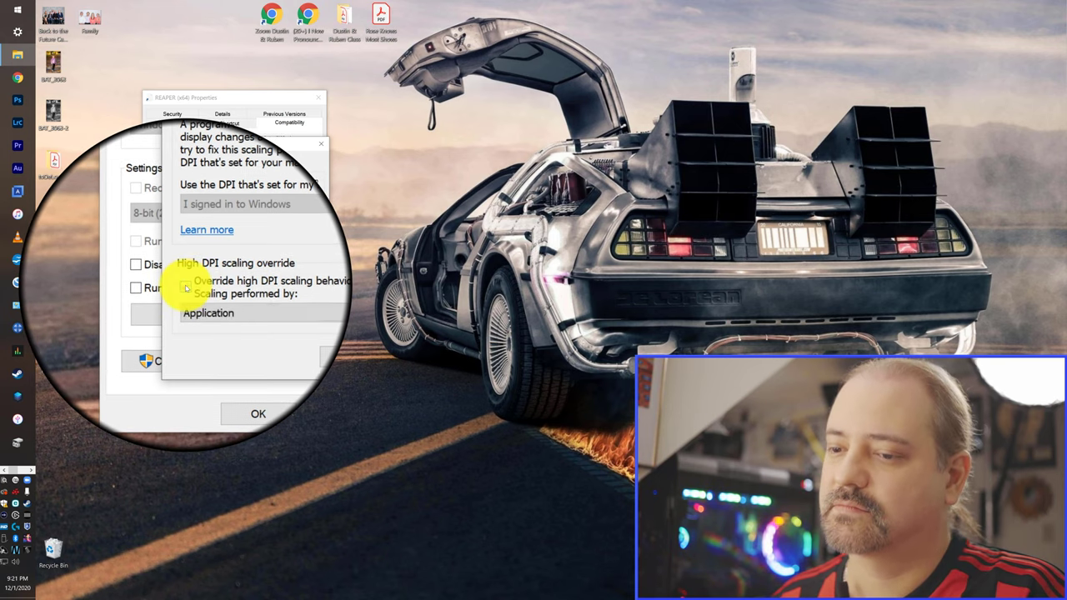
pyautogui.click(244, 300)
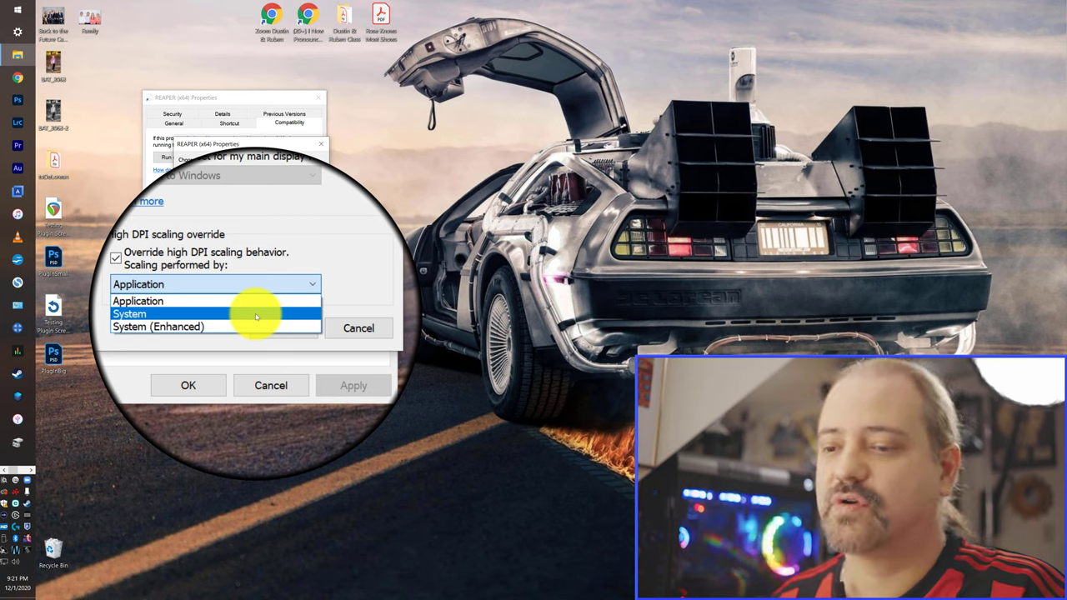
pyautogui.click(256, 314)
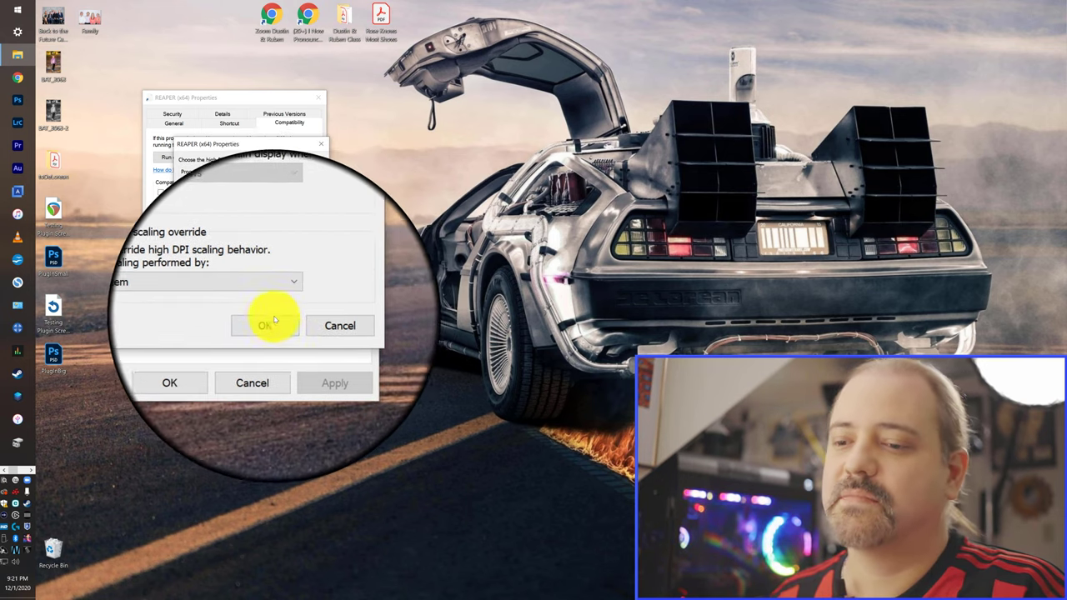
pyautogui.click(274, 319)
pyautogui.click(308, 351)
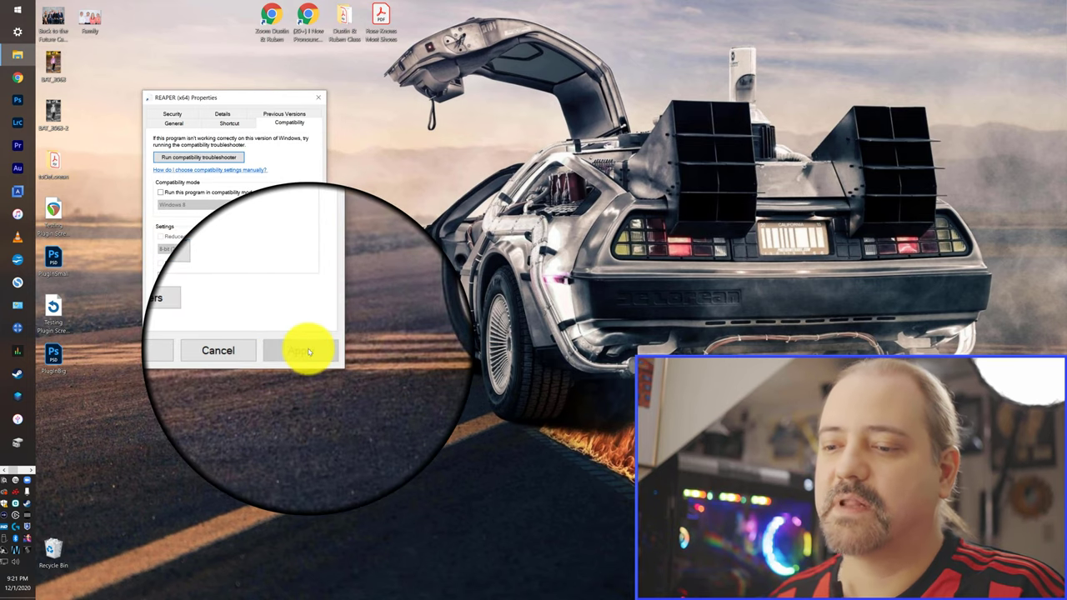
pyautogui.click(223, 351)
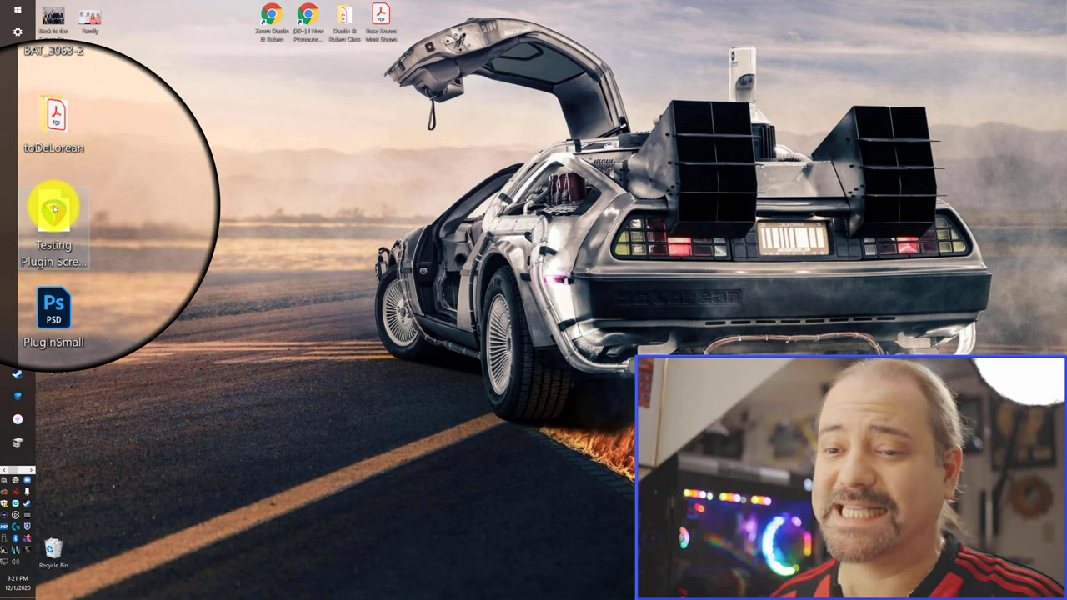
# - Launch the Testing Plugin Screen Sizes project and open Track 1's EZkeys window at the larger size
pyautogui.doubleClick(53, 208)
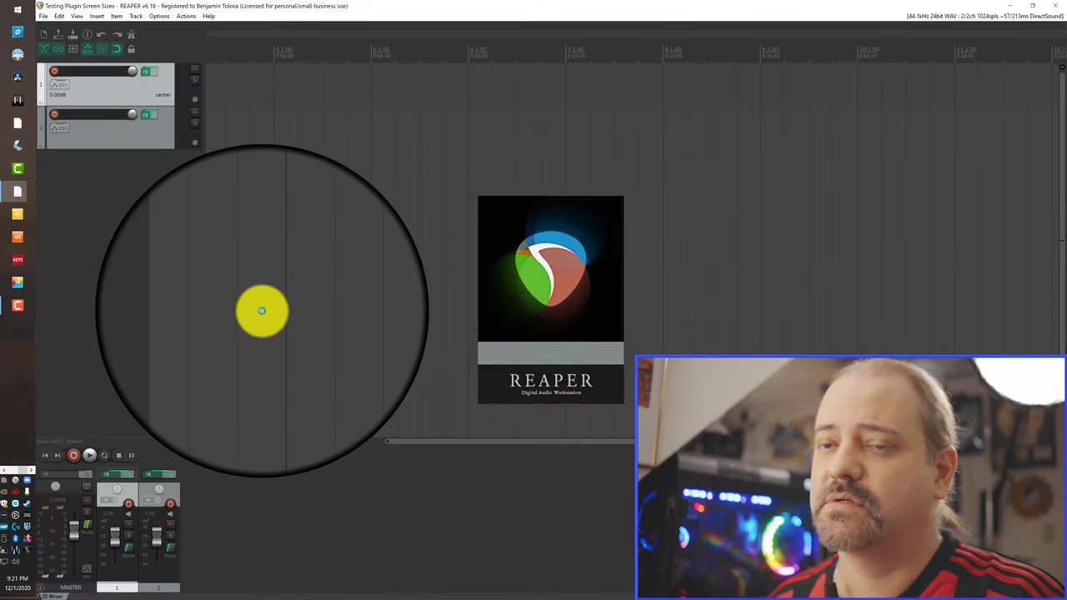
pyautogui.click(146, 74)
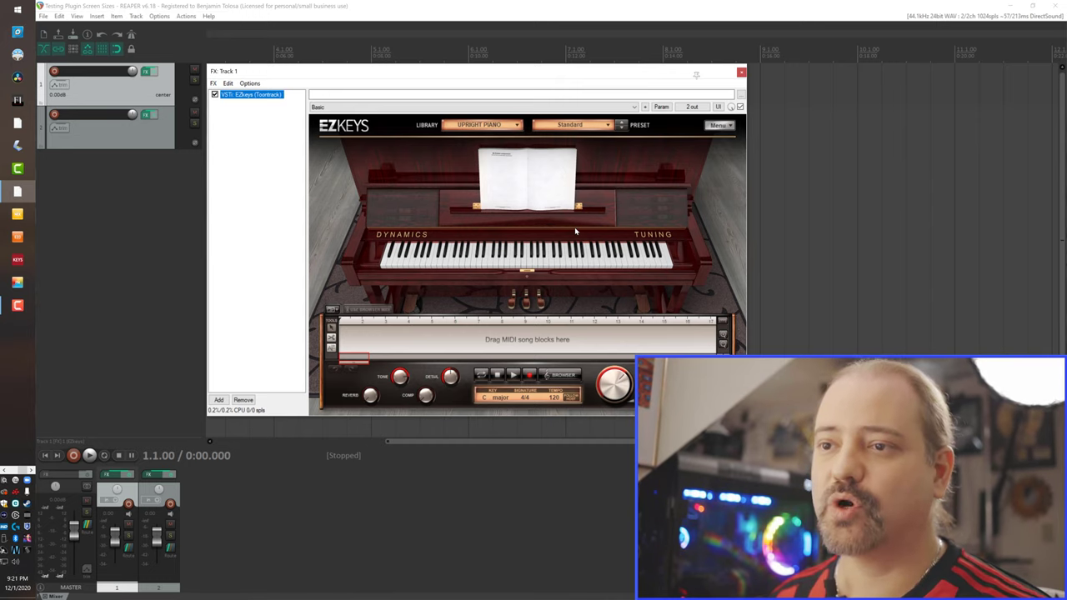
pyautogui.click(146, 117)
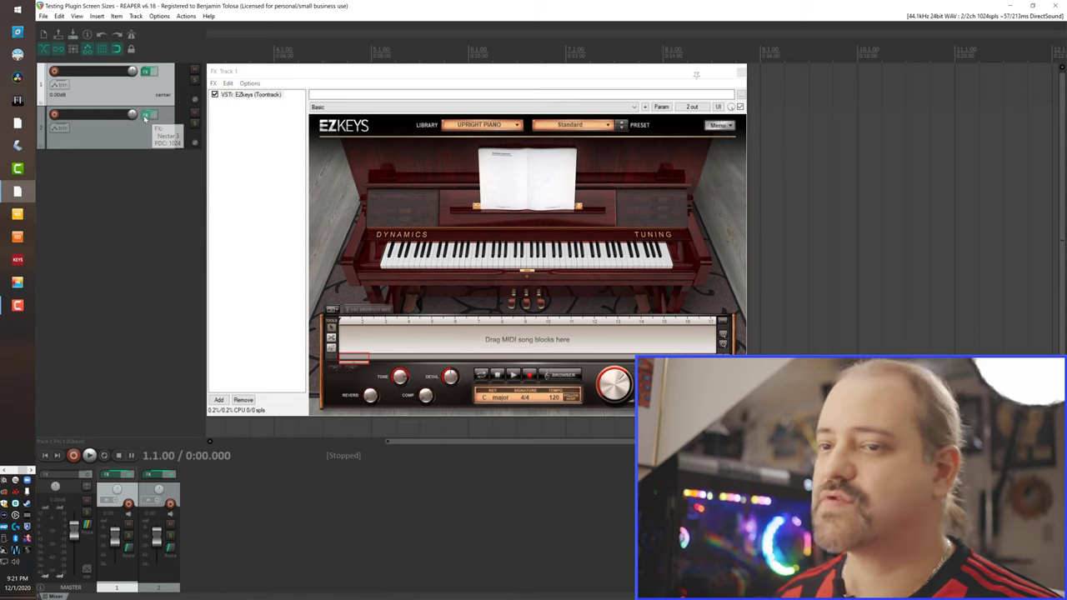
pyautogui.moveTo(722, 183); pyautogui.dragTo(569, 162)
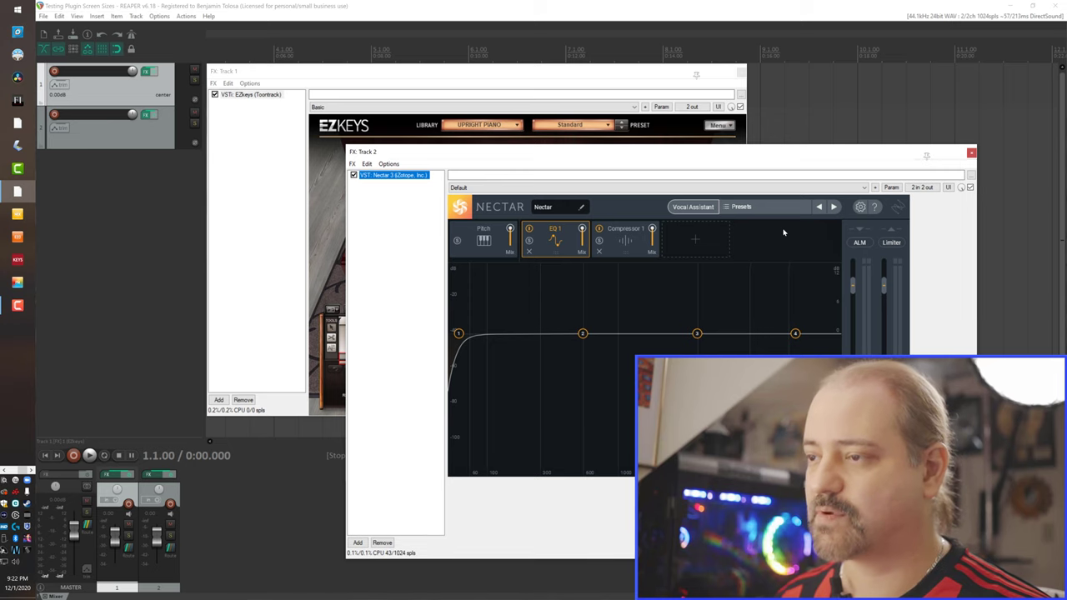
pyautogui.click(559, 73)
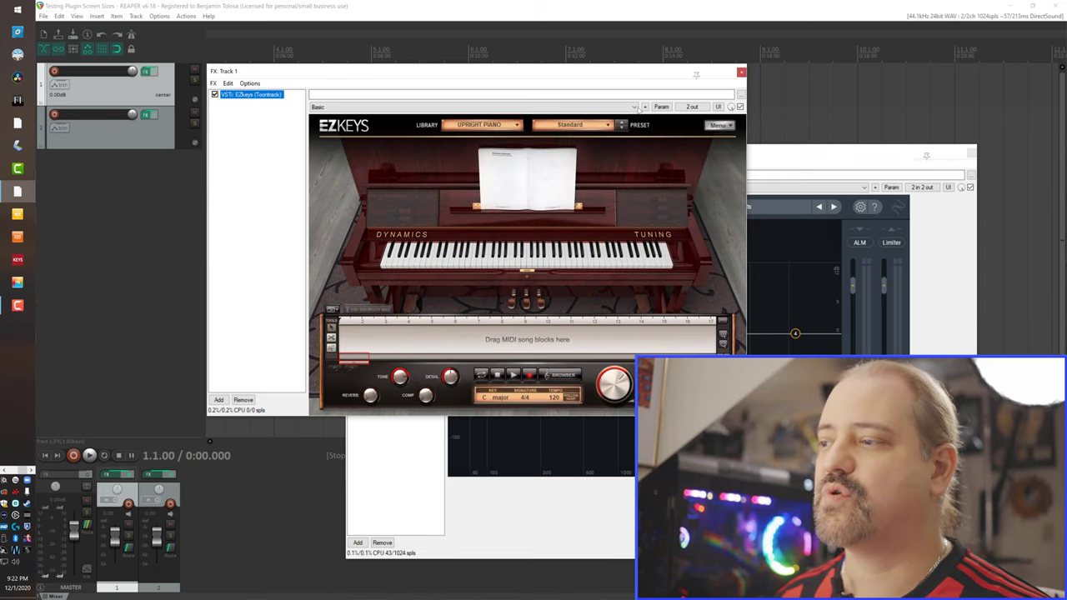
# - Close REAPER and open the REAPER (x64) shortcut's Properties on the Compatibility tab
pyautogui.click(1056, 7)
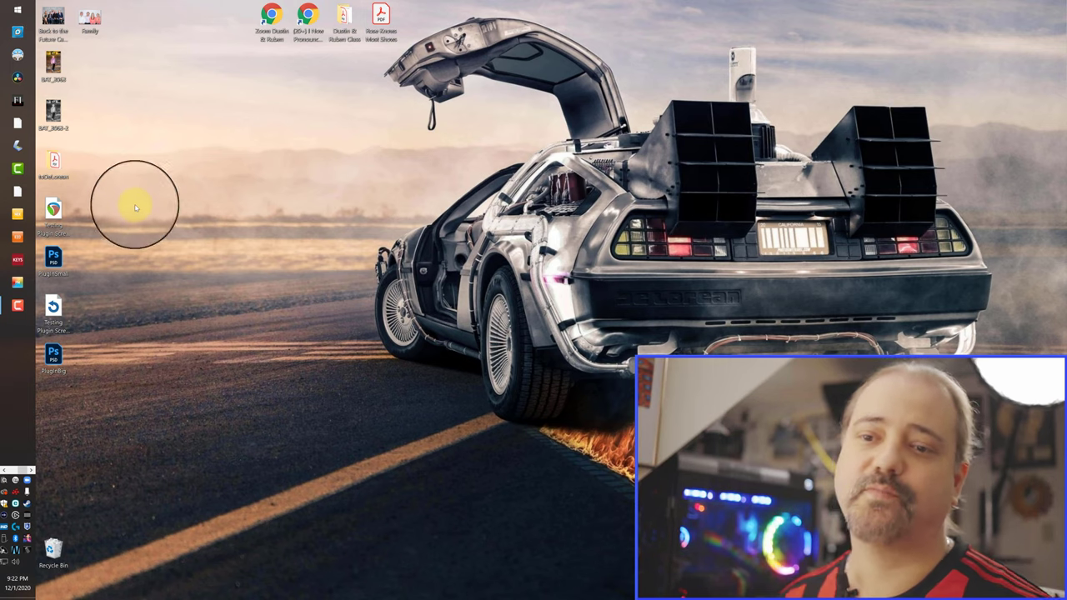
pyautogui.rightClick(23, 186)
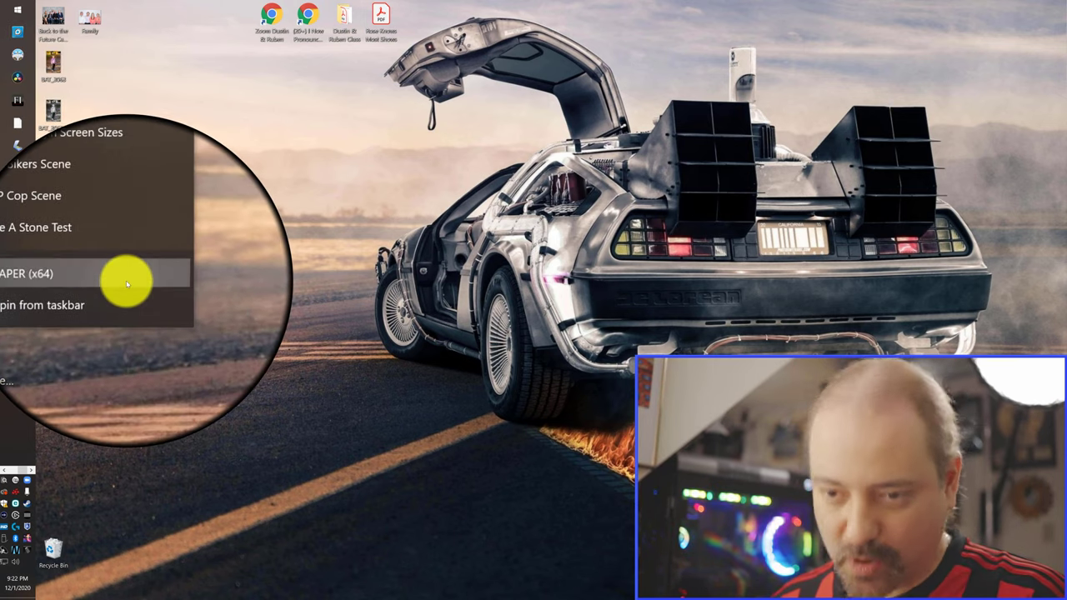
pyautogui.rightClick(125, 282)
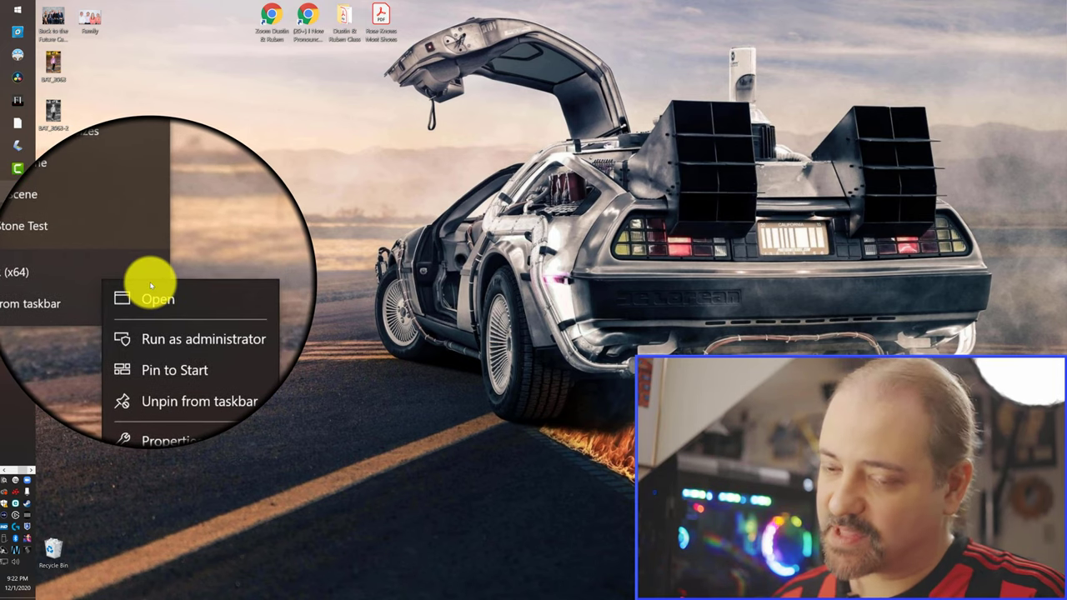
pyautogui.click(168, 362)
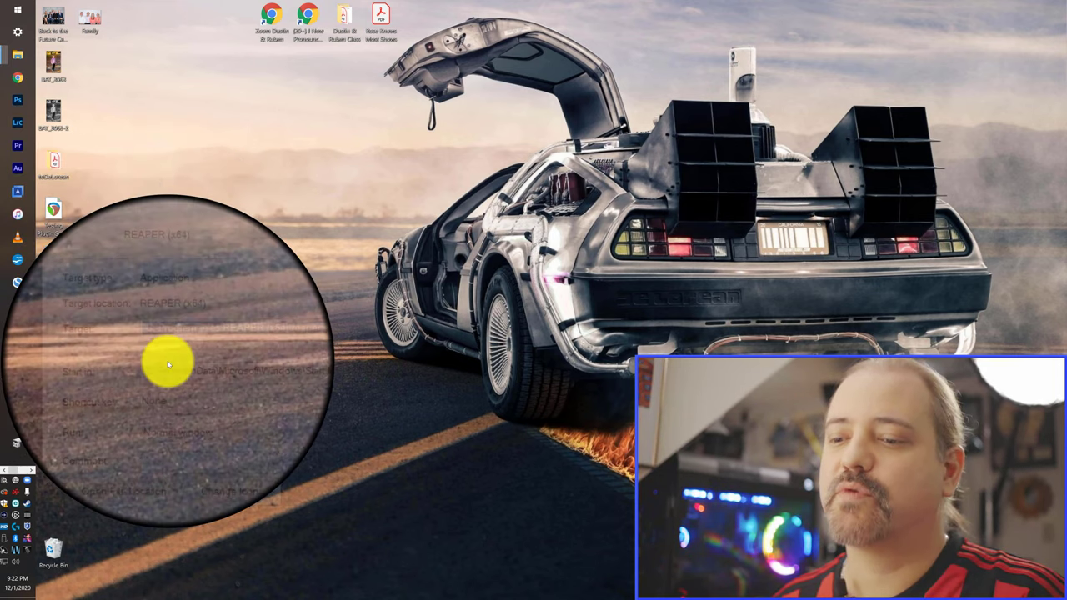
pyautogui.moveTo(209, 245); pyautogui.dragTo(202, 143)
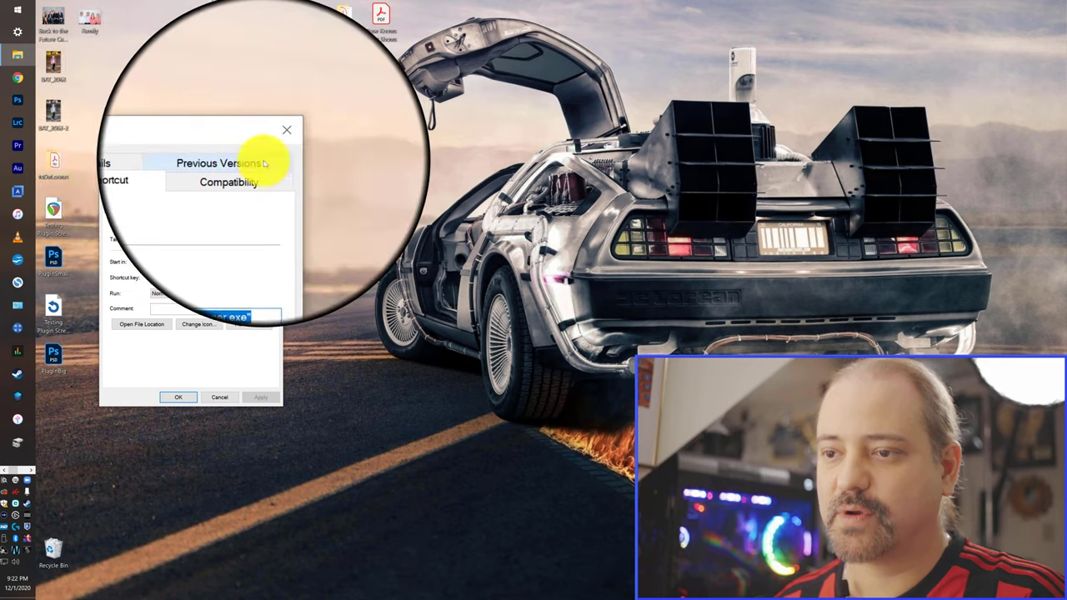
pyautogui.click(257, 171)
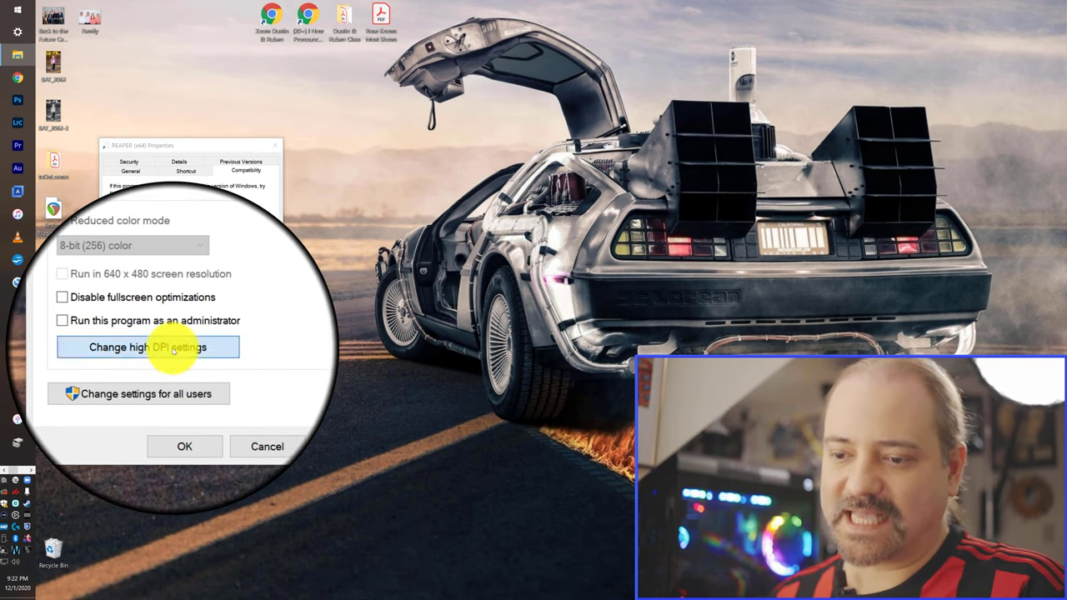
# - Uncheck Override high DPI scaling behavior in the high DPI settings, then apply and close Properties
pyautogui.click(173, 349)
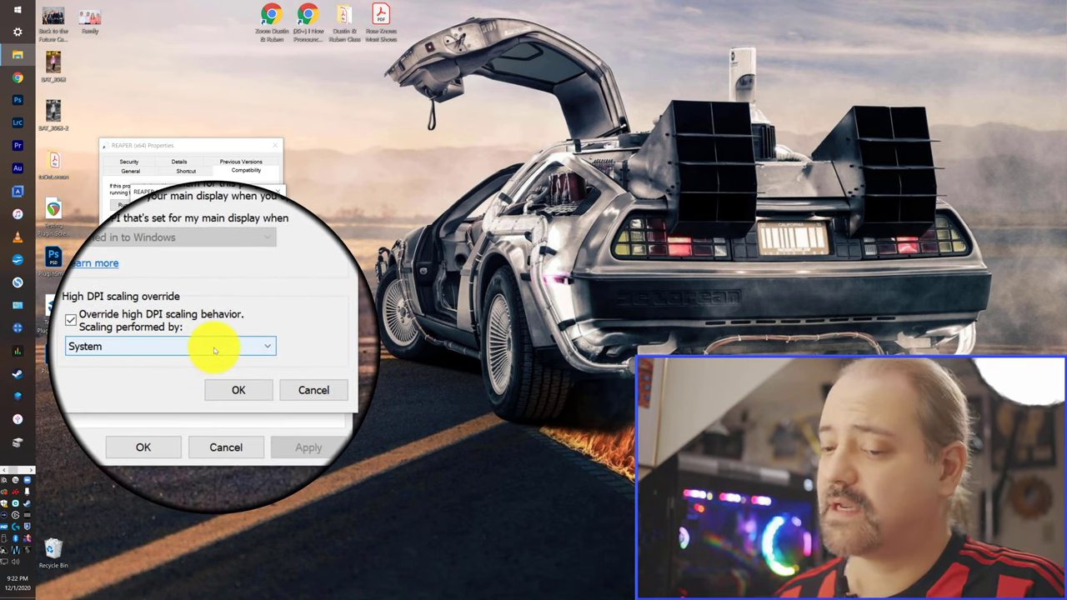
pyautogui.click(213, 349)
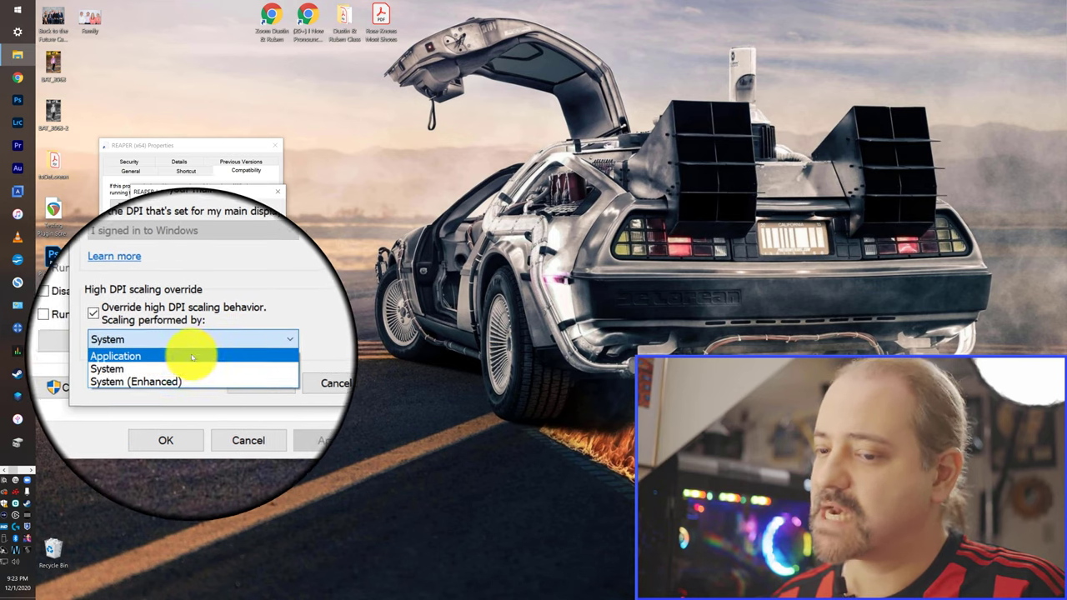
pyautogui.click(186, 356)
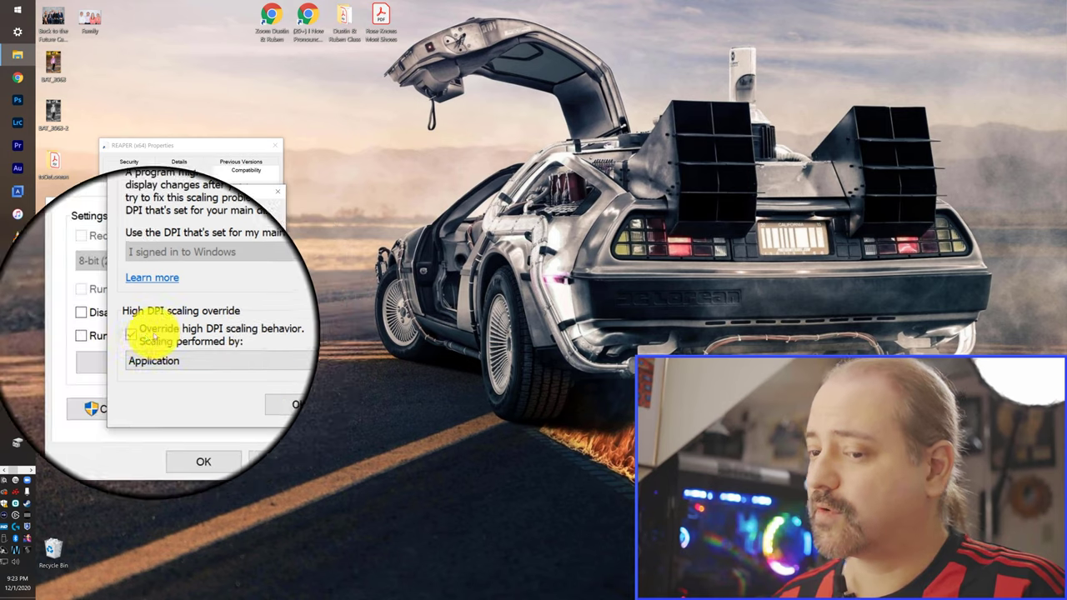
pyautogui.click(144, 335)
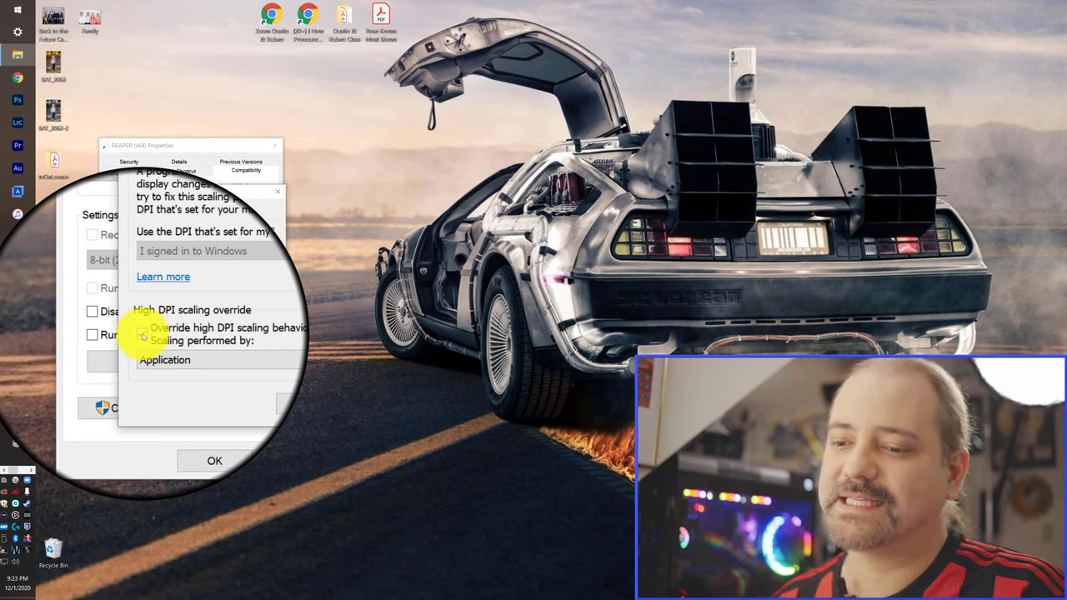
pyautogui.click(144, 335)
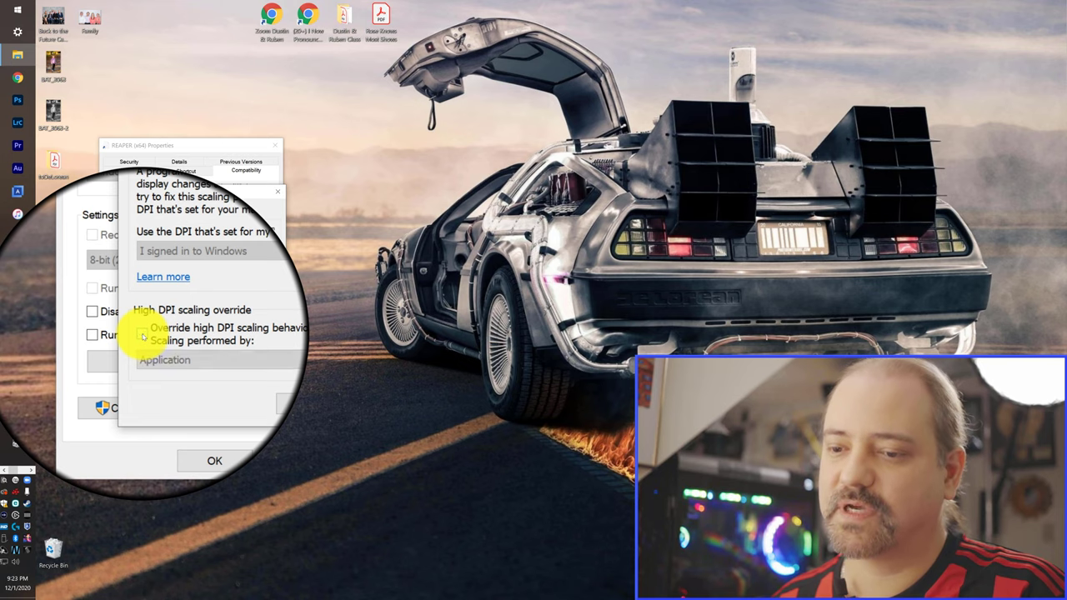
pyautogui.click(223, 369)
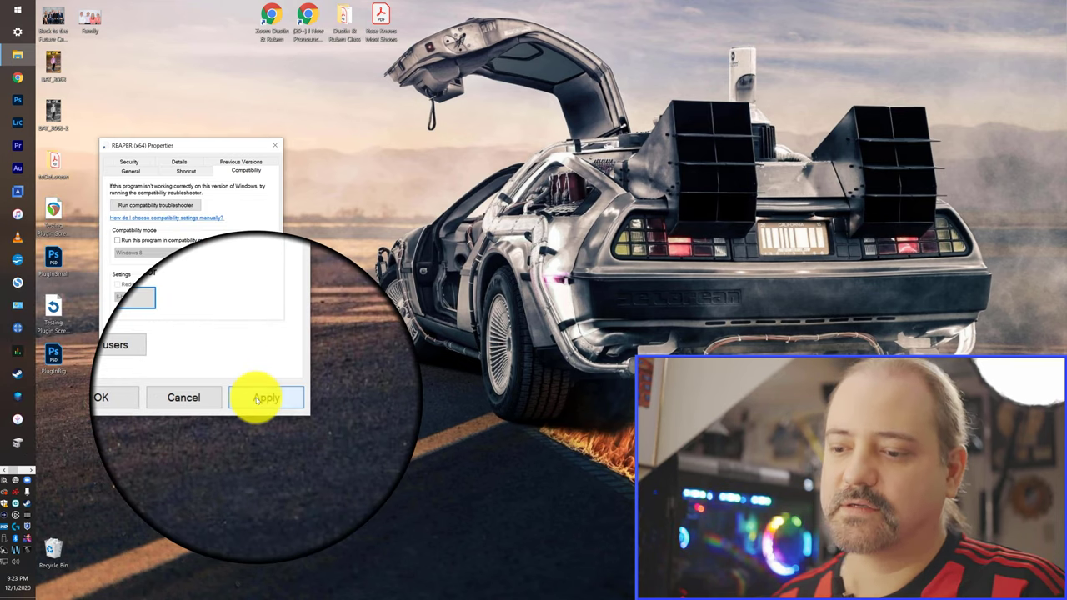
pyautogui.click(257, 400)
pyautogui.click(178, 399)
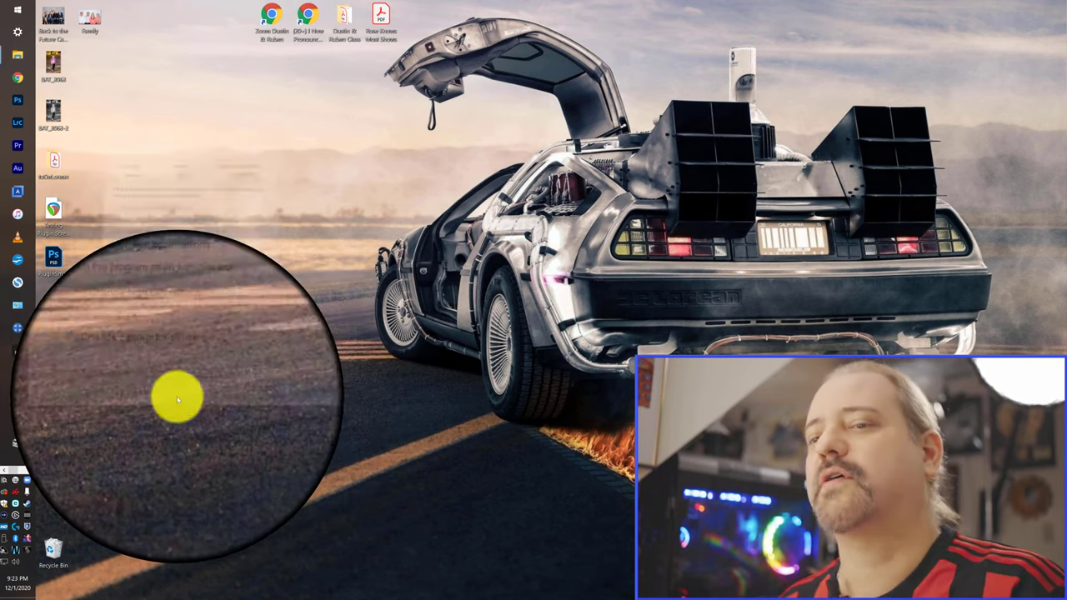
# - Reopen Testing Plugin Screen Sizes and place Track 1's EZkeys and Track 2's Nectar 3 windows side by side
pyautogui.doubleClick(55, 211)
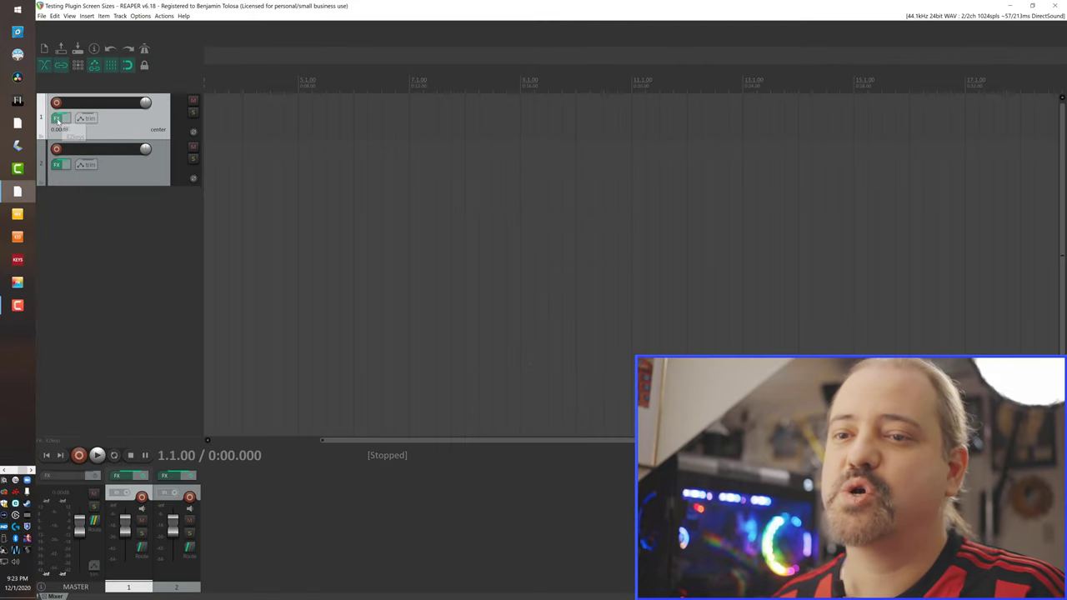
pyautogui.click(57, 119)
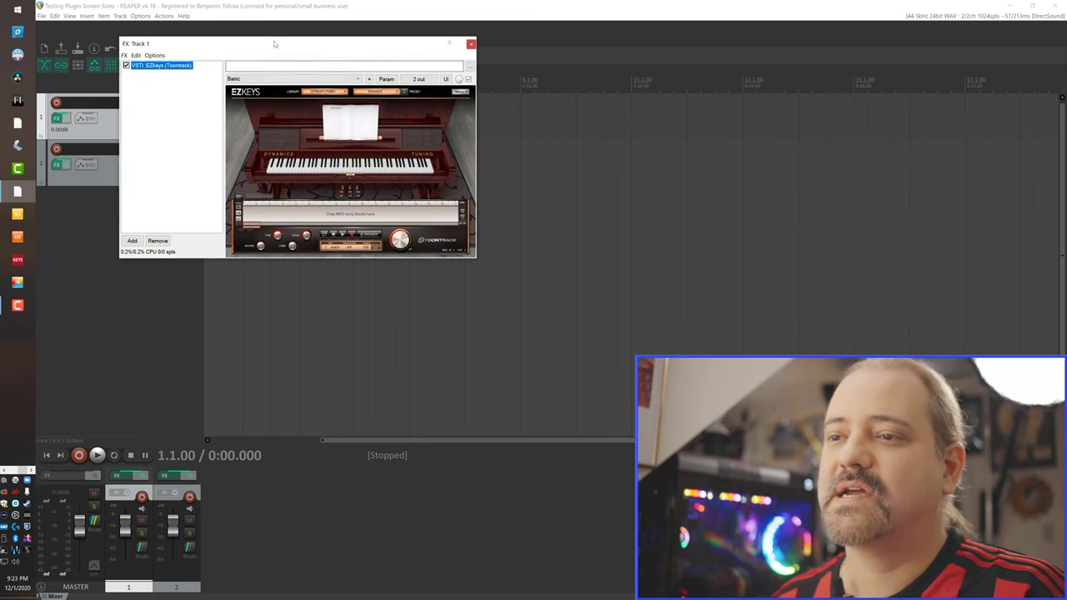
pyautogui.moveTo(295, 56); pyautogui.dragTo(360, 104)
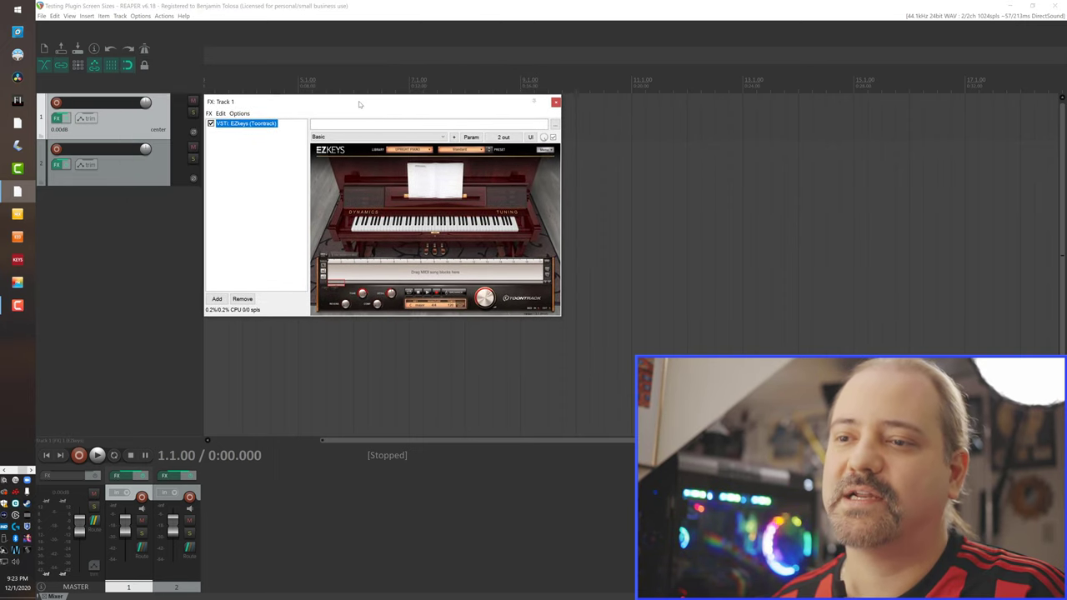
pyautogui.click(58, 165)
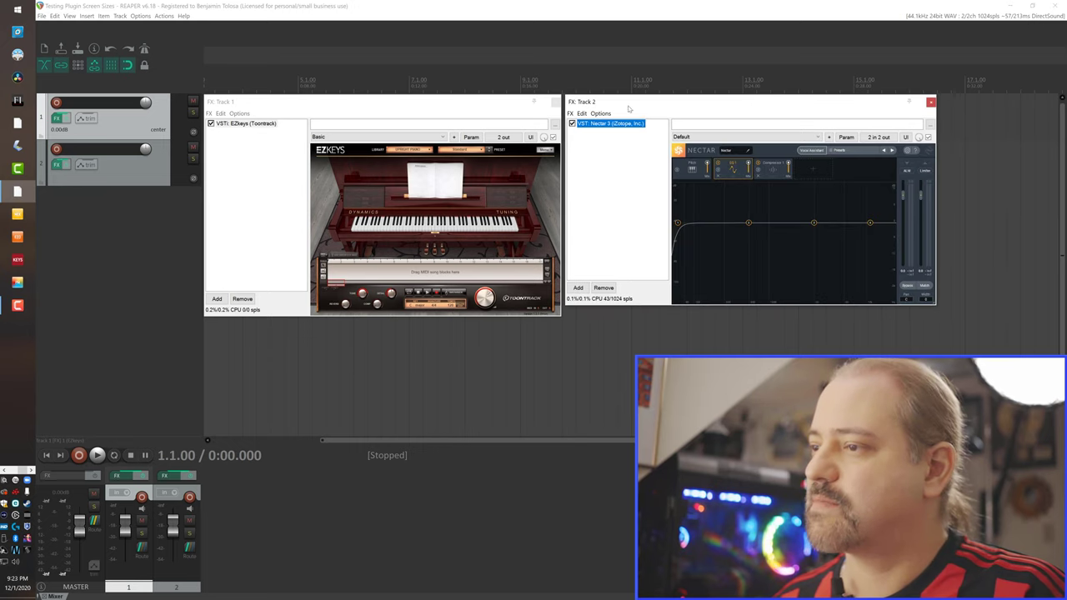
pyautogui.moveTo(625, 105); pyautogui.dragTo(623, 105)
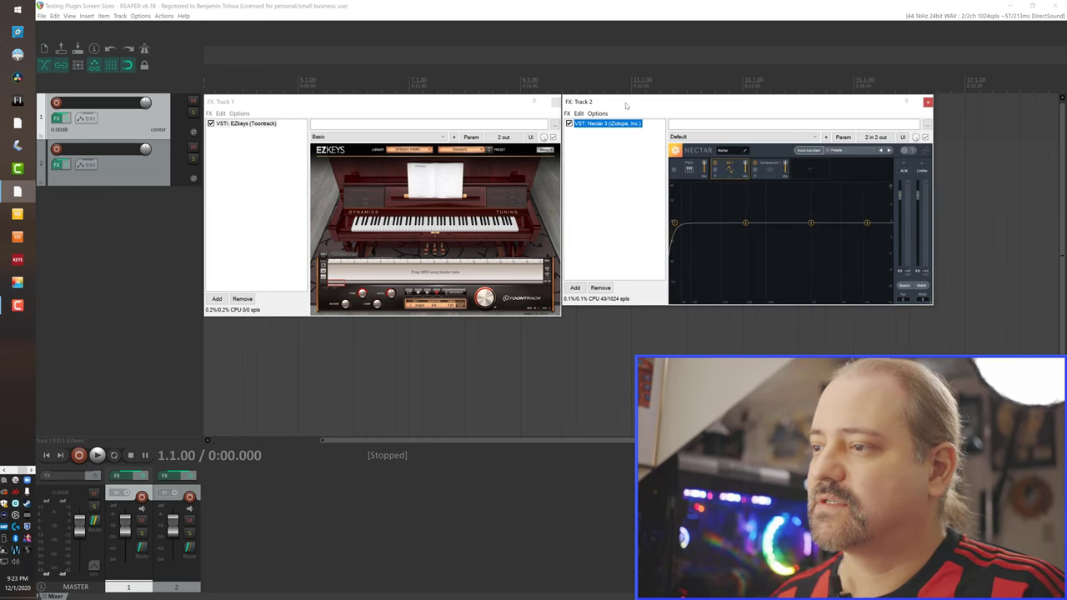